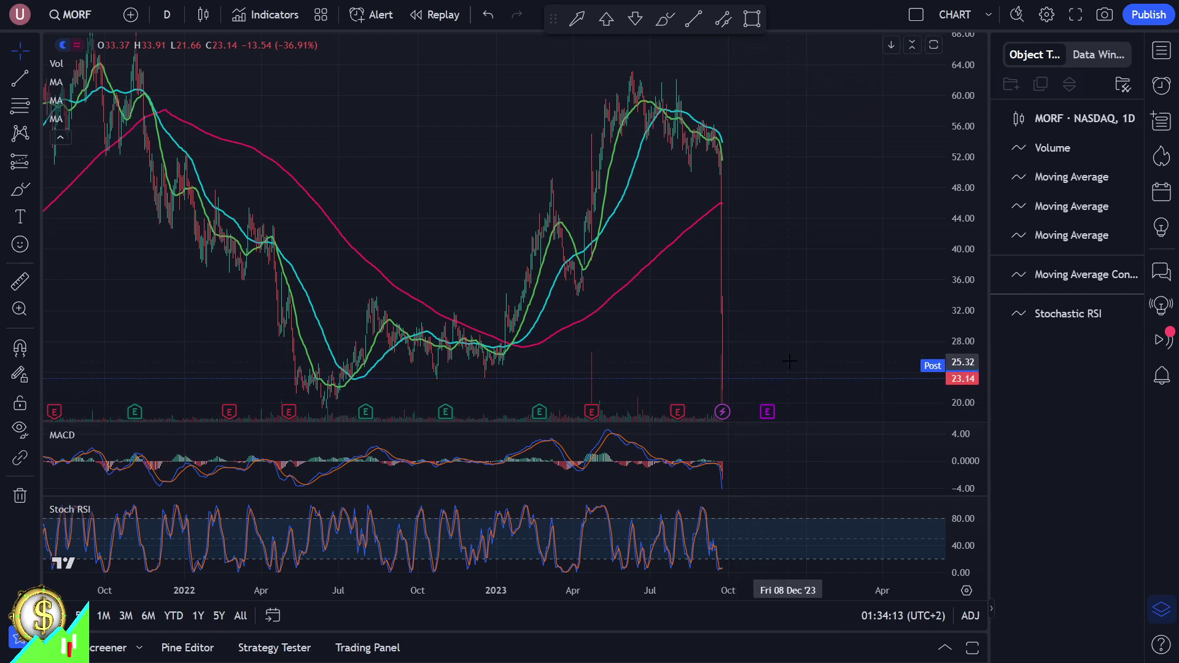
Compress the MORF price scale to about 0–80, leaving room below the latest price
left_click_drag(968, 122, 964, 209)
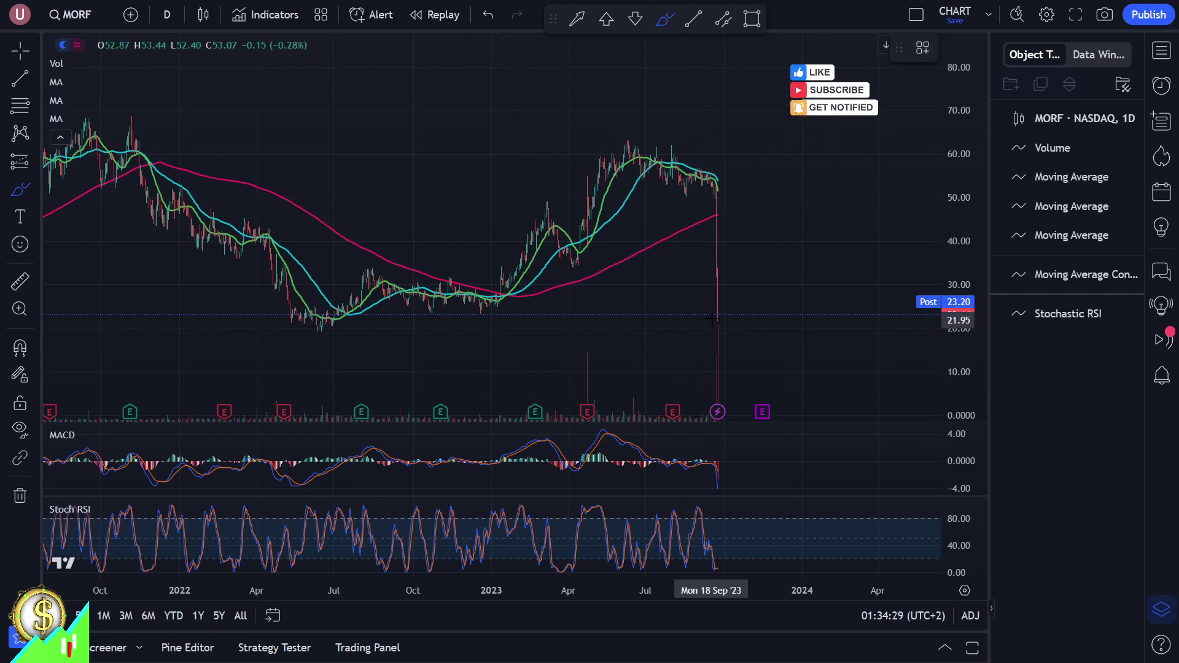
Brush a yellow dip-then-rebound path just right of the last candle
left_click_drag(718, 311, 766, 338)
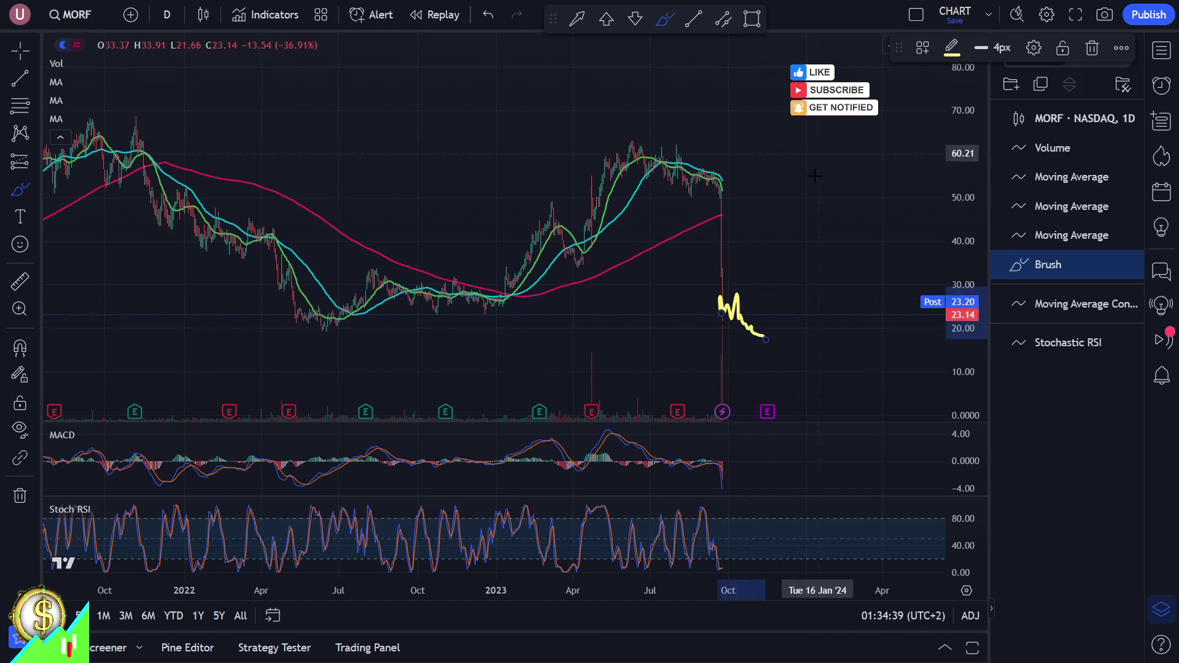
left_click_drag(766, 337, 783, 299)
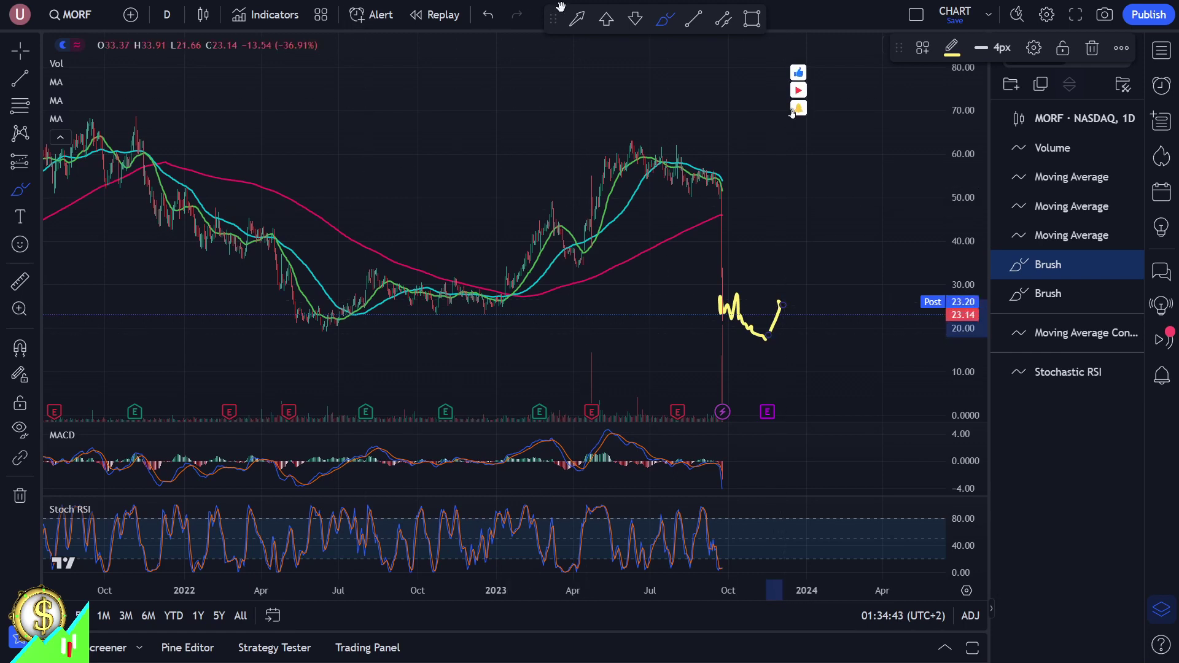
left_click(691, 30)
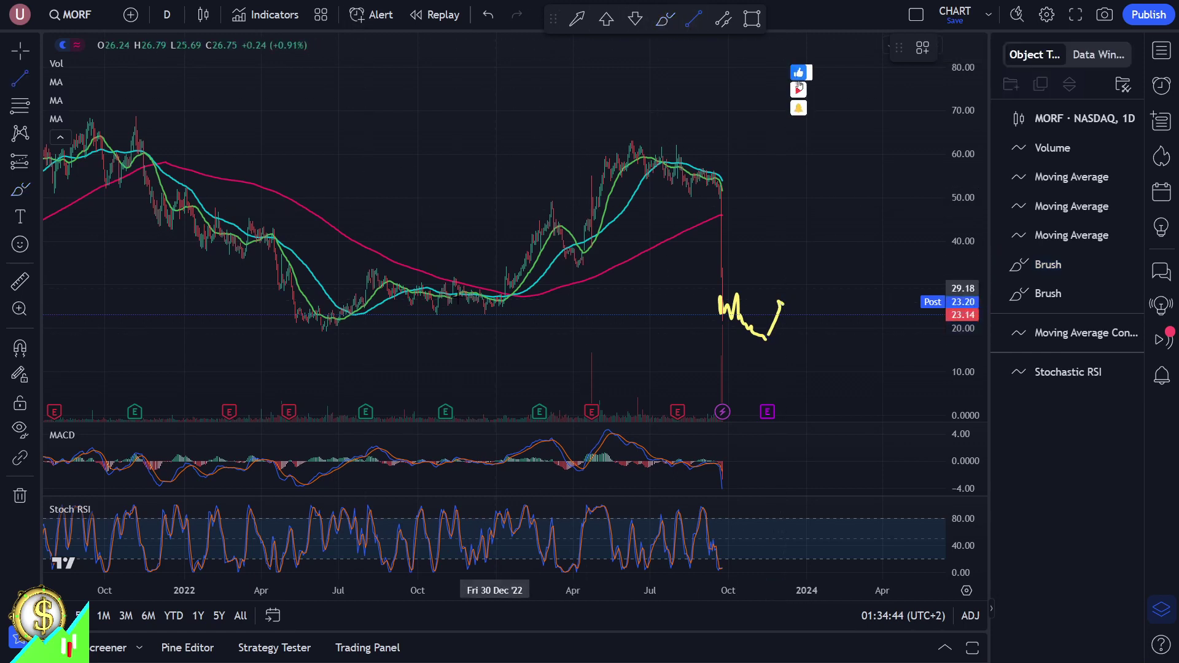
Draw a teal horizontal trend line at about 22.83 from late September 2022 to the right edge
left_click(410, 315)
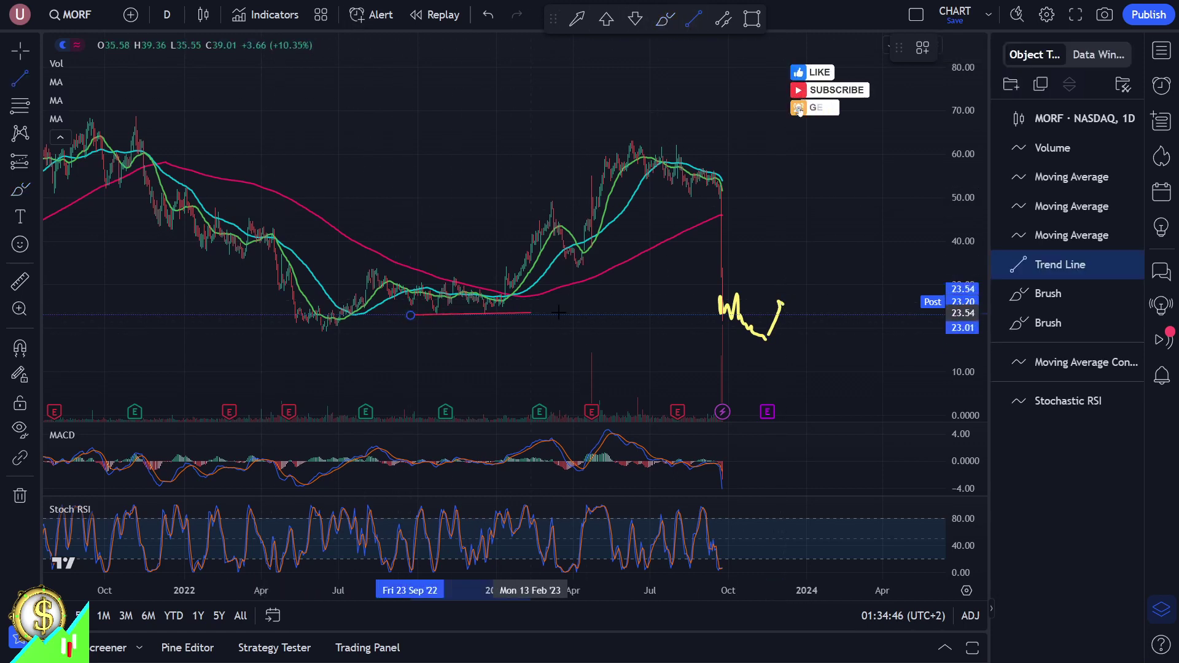
left_click(934, 315)
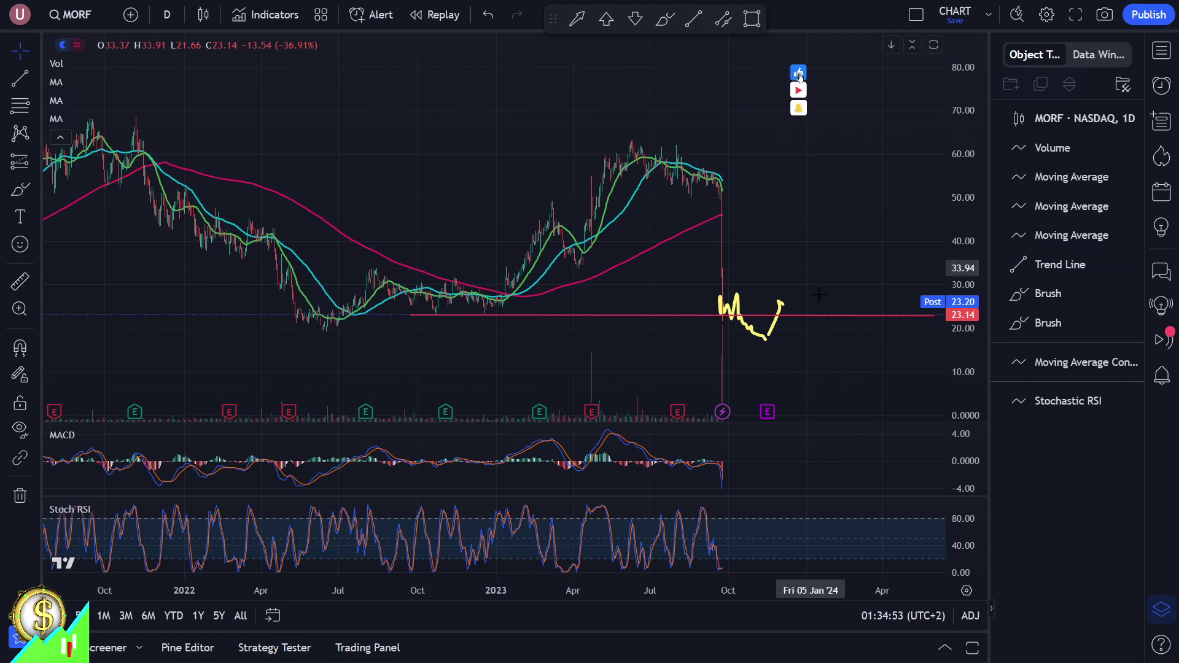
left_click(822, 319)
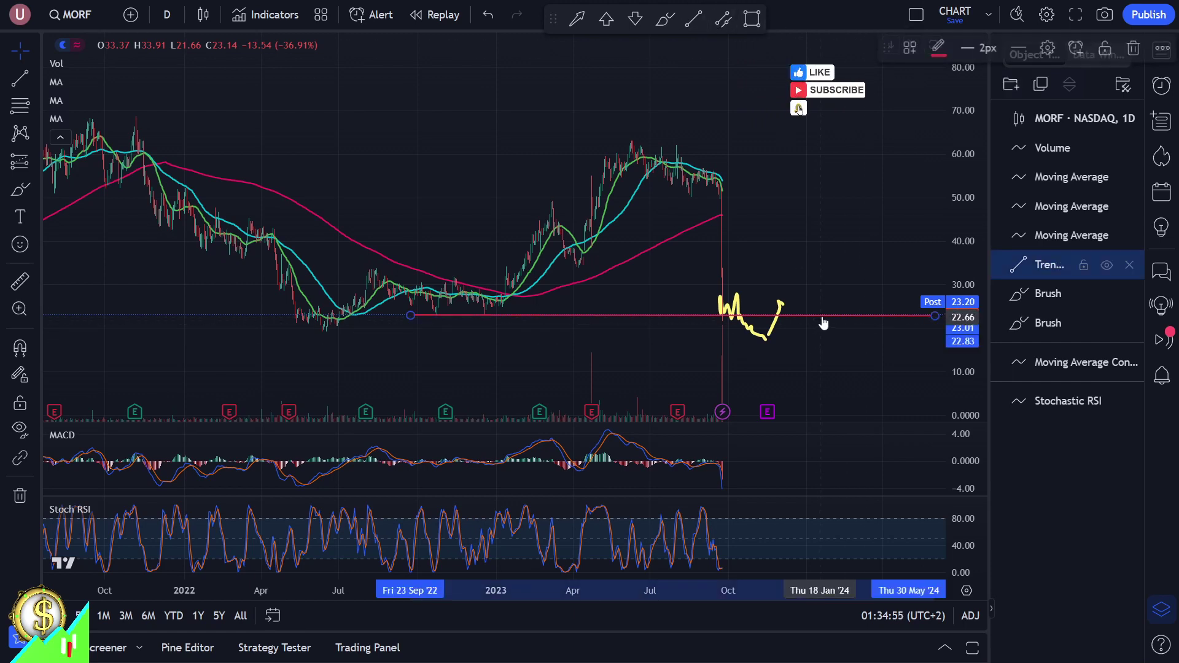
left_click(937, 47)
left_click(990, 100)
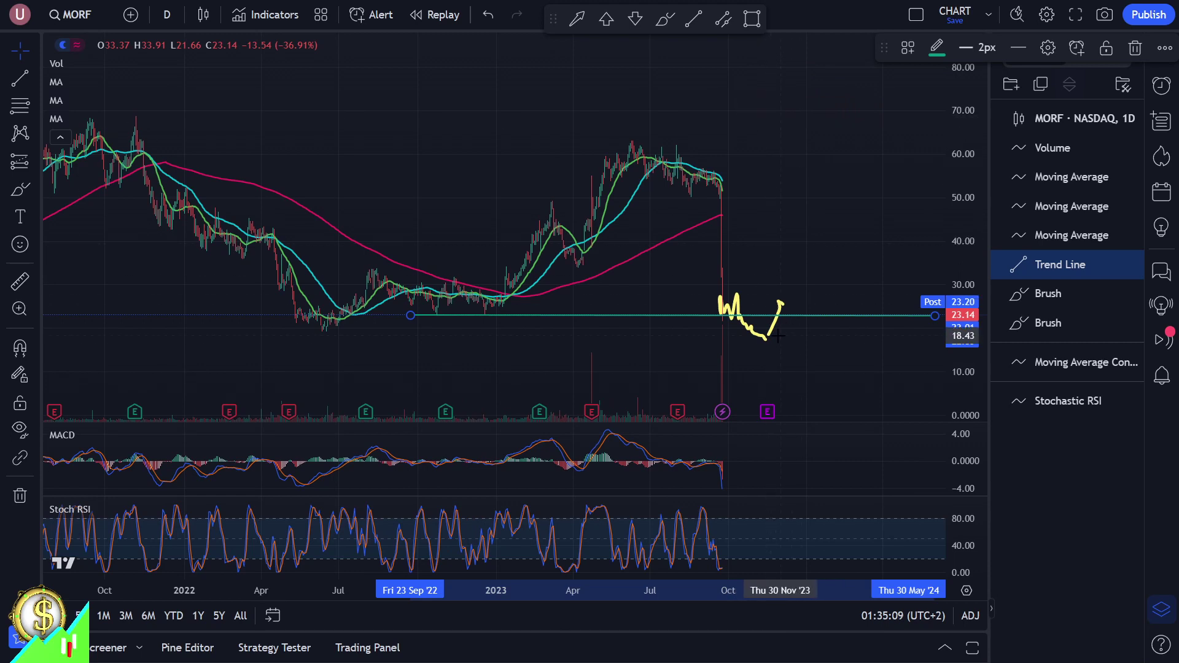
Brush a teal curve sweeping down from the last candles to the support line
left_click(851, 181)
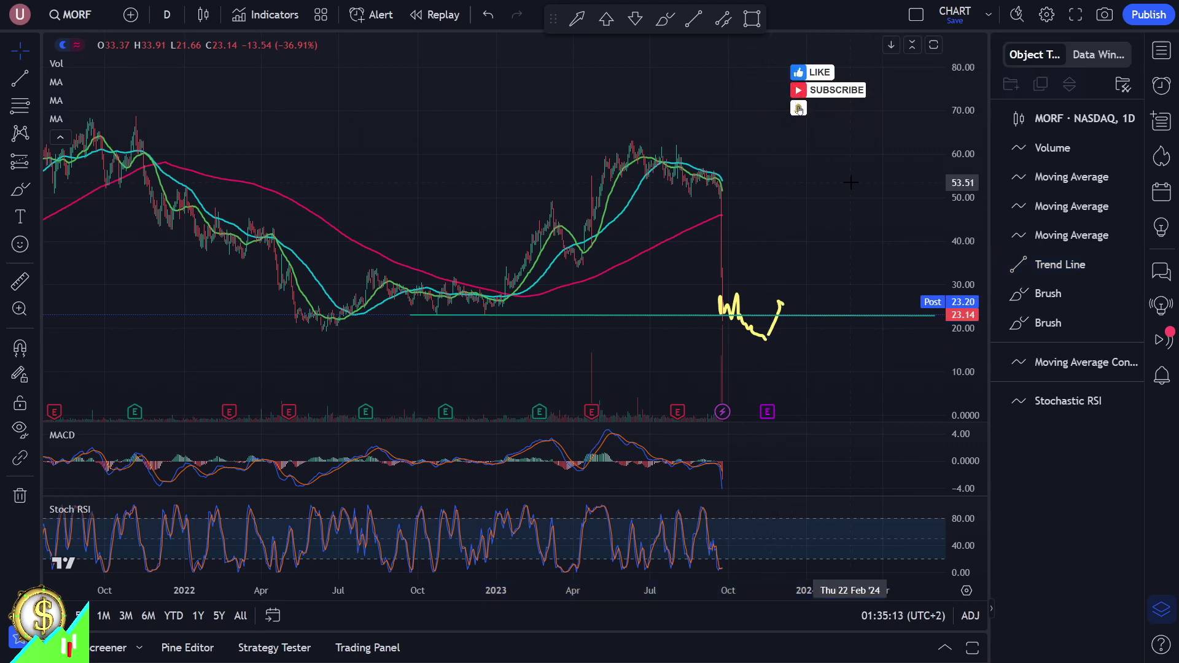
left_click(665, 21)
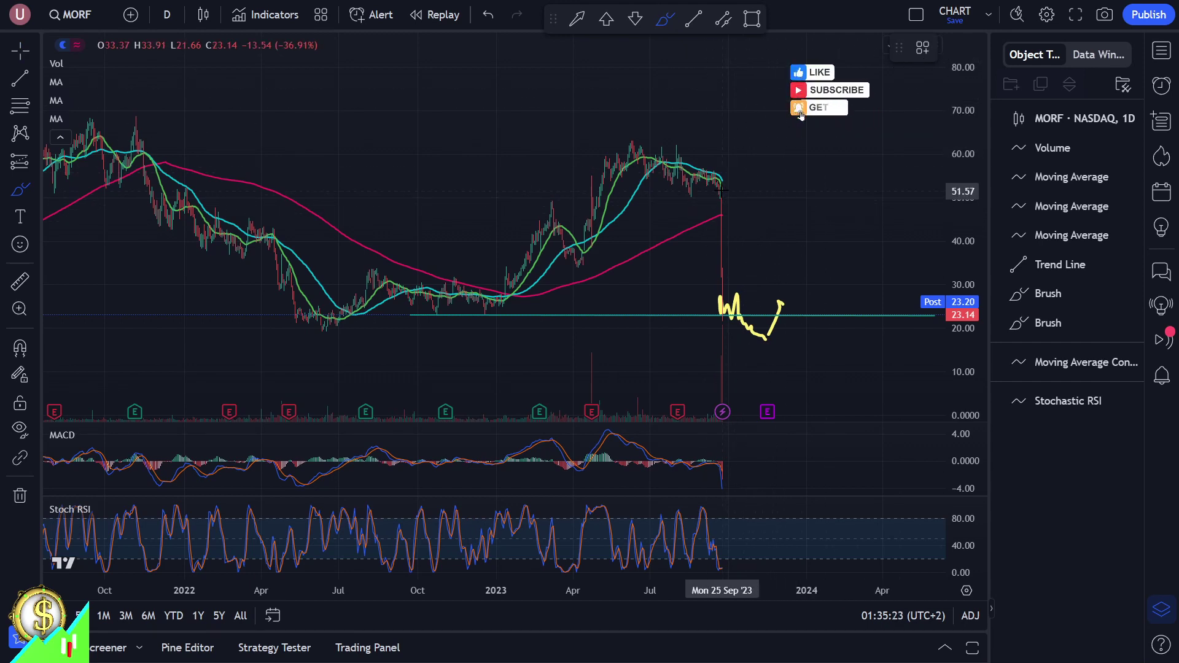
mouse_move(722, 192)
left_mouse_down()
mouse_move(747, 280)
mouse_move(797, 315)
left_mouse_up()
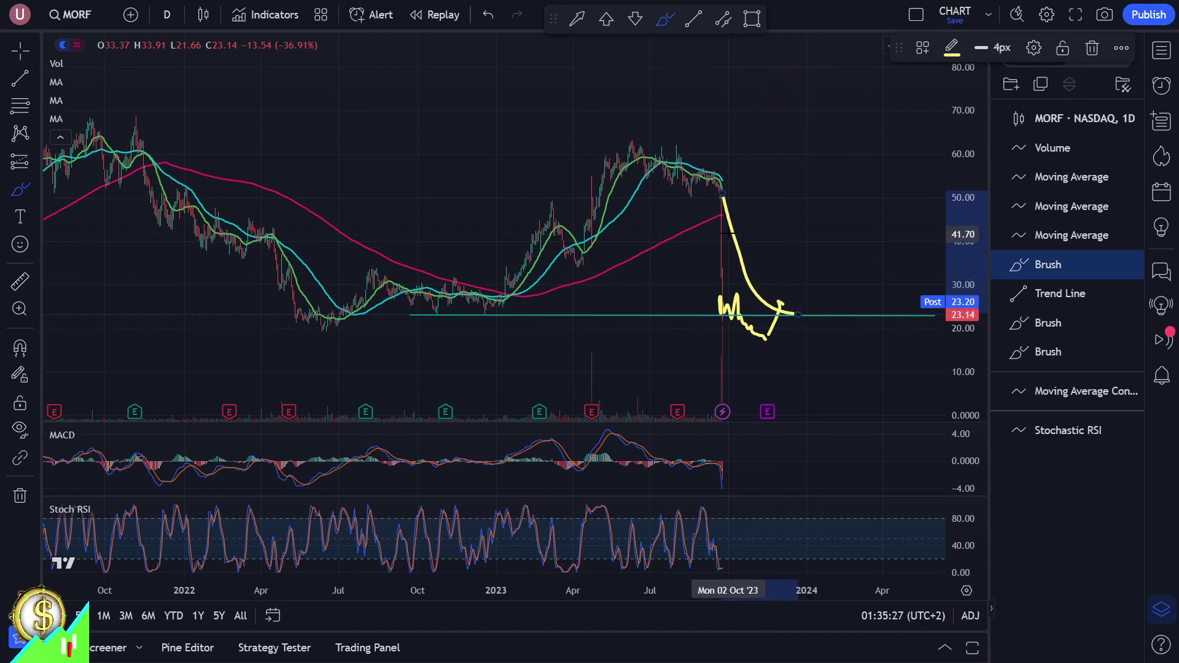
left_click(952, 47)
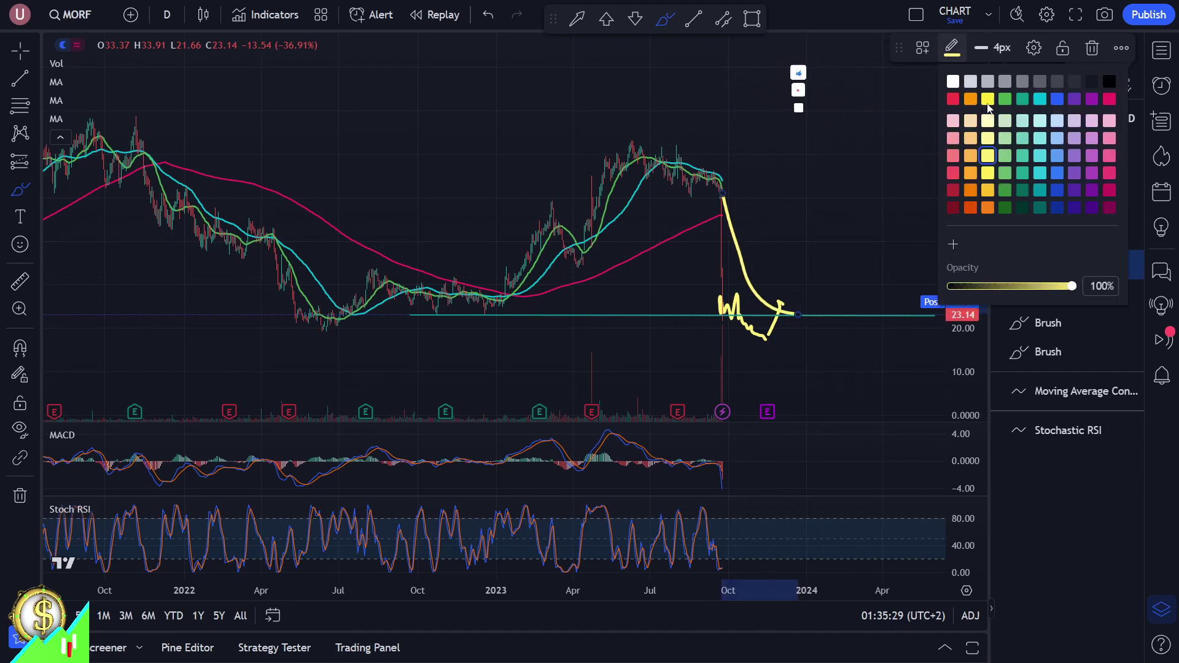
left_click(1020, 100)
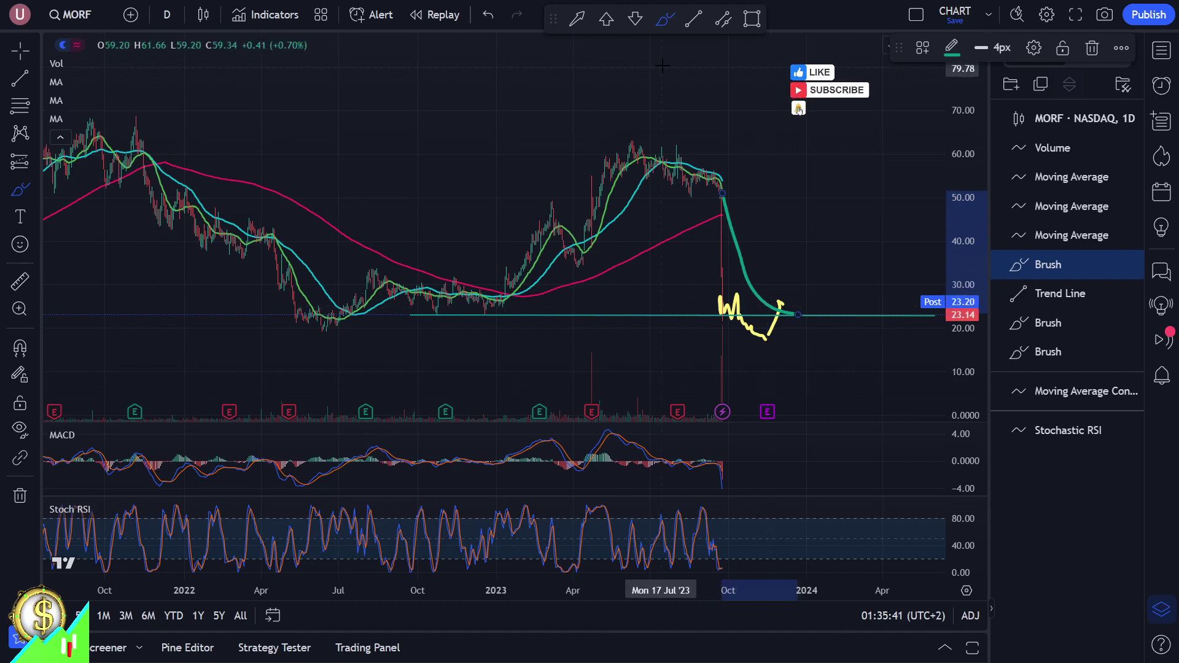
key("alt+shift+r")
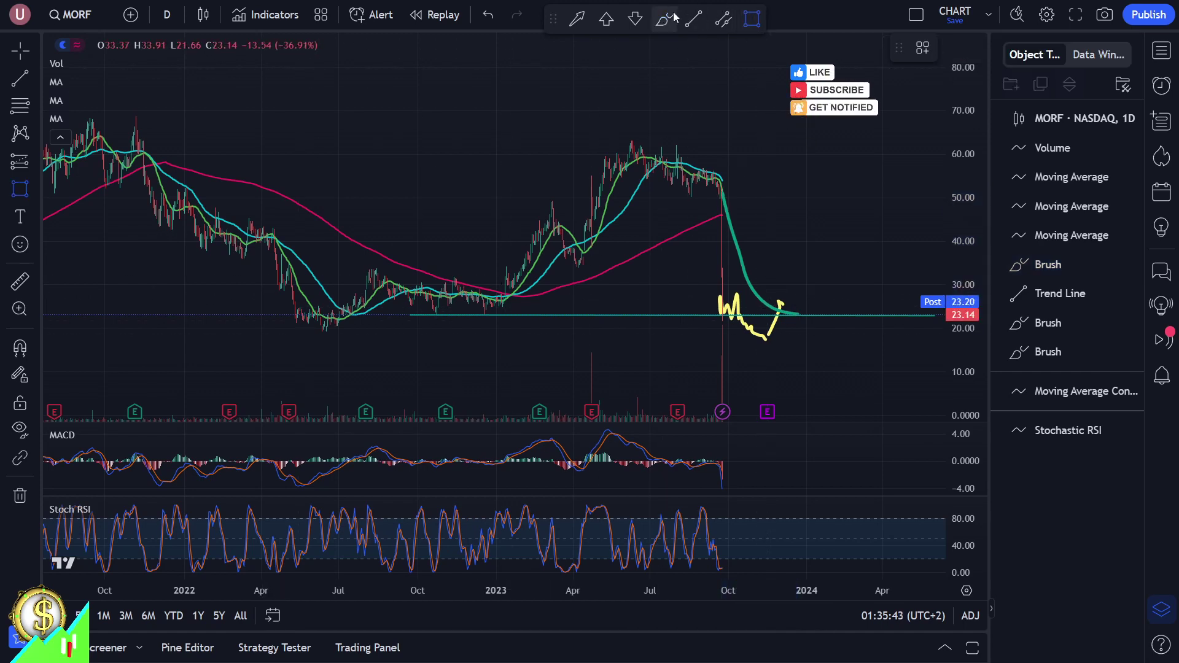
Circle the Jul '22 low in yellow and extend the yellow projection down to about 12 and back up
left_click(674, 17)
mouse_move(337, 305)
left_mouse_down()
mouse_move(280, 323)
mouse_move(331, 347)
mouse_move(345, 328)
left_mouse_up()
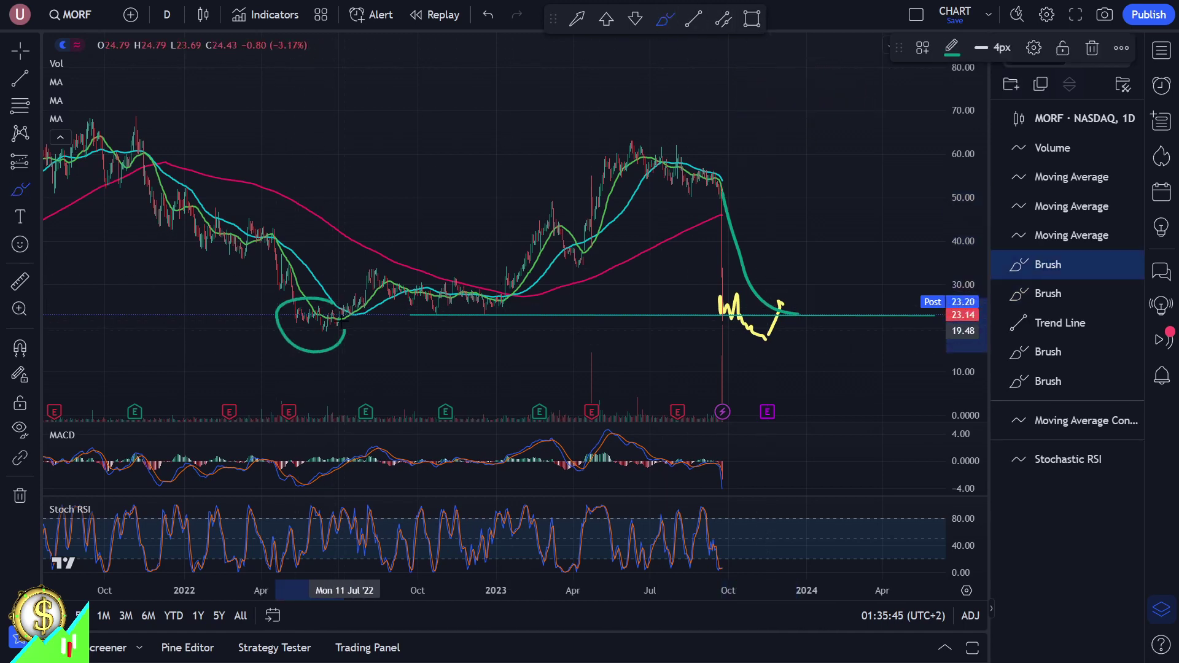
left_click(952, 48)
left_click(985, 99)
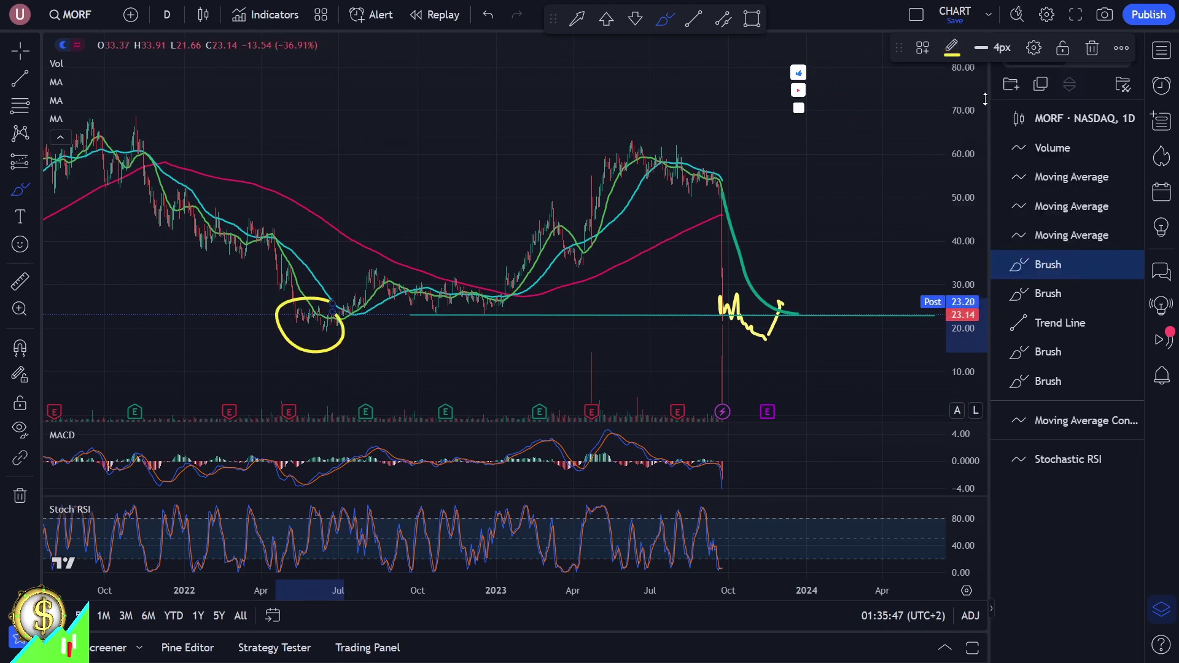
mouse_move(286, 273)
left_mouse_down()
mouse_move(297, 318)
mouse_move(314, 326)
mouse_move(320, 312)
mouse_move(333, 324)
mouse_move(345, 313)
mouse_move(374, 274)
left_mouse_up()
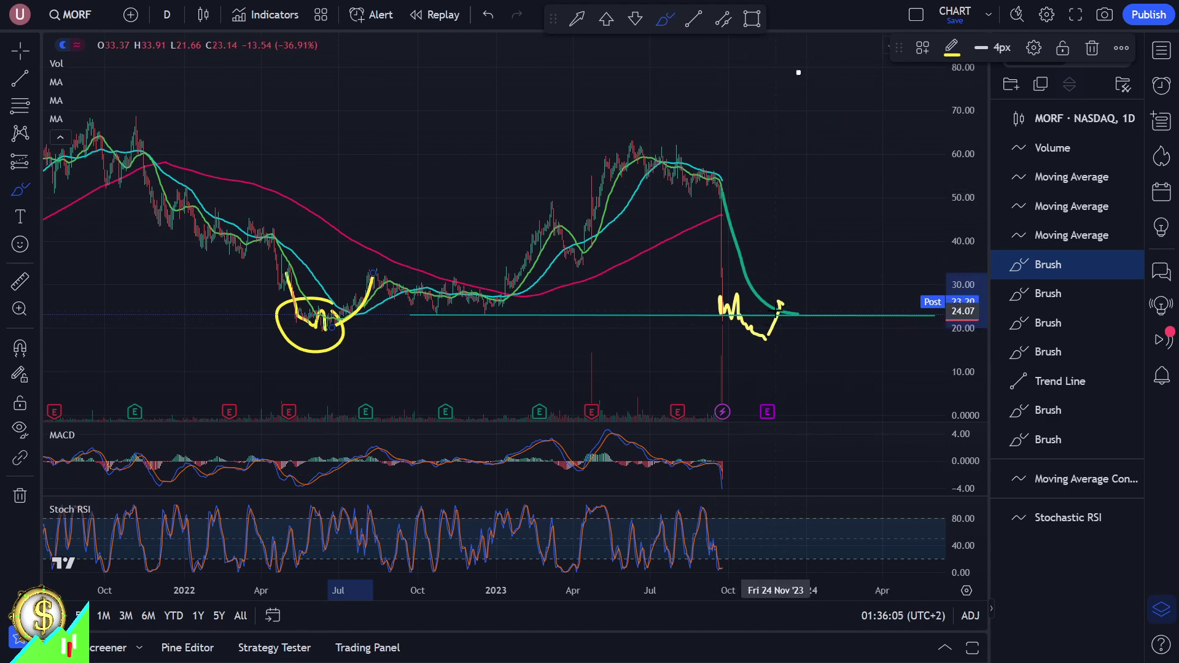
left_click_drag(779, 305, 799, 360)
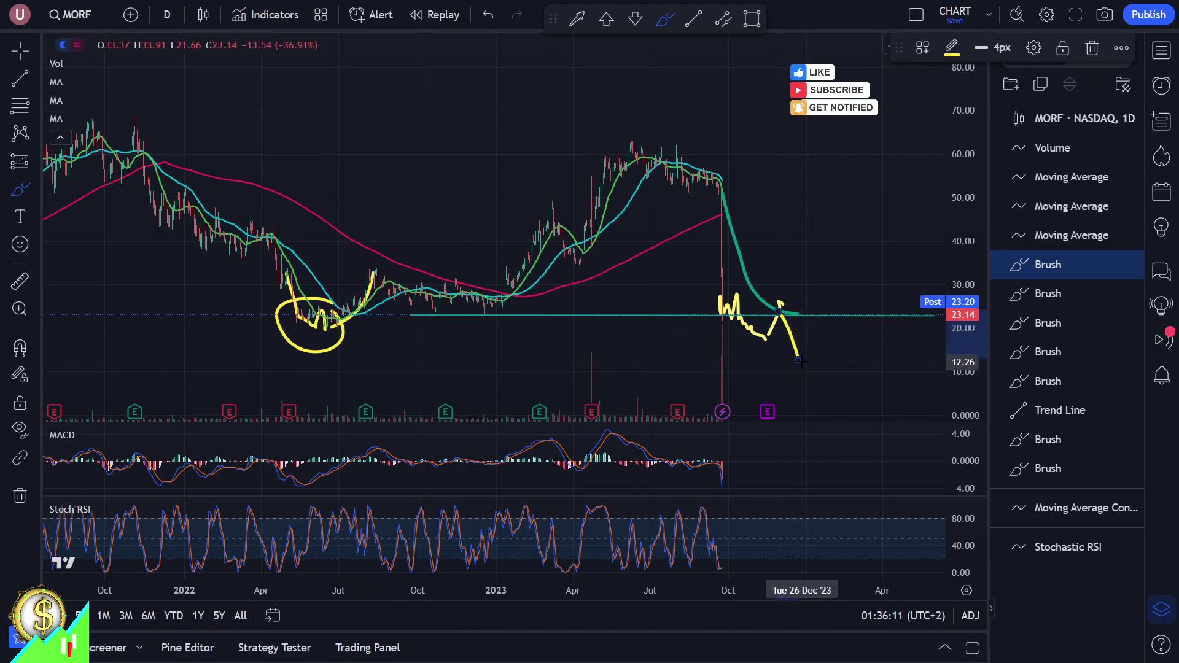
left_click_drag(802, 361, 866, 283)
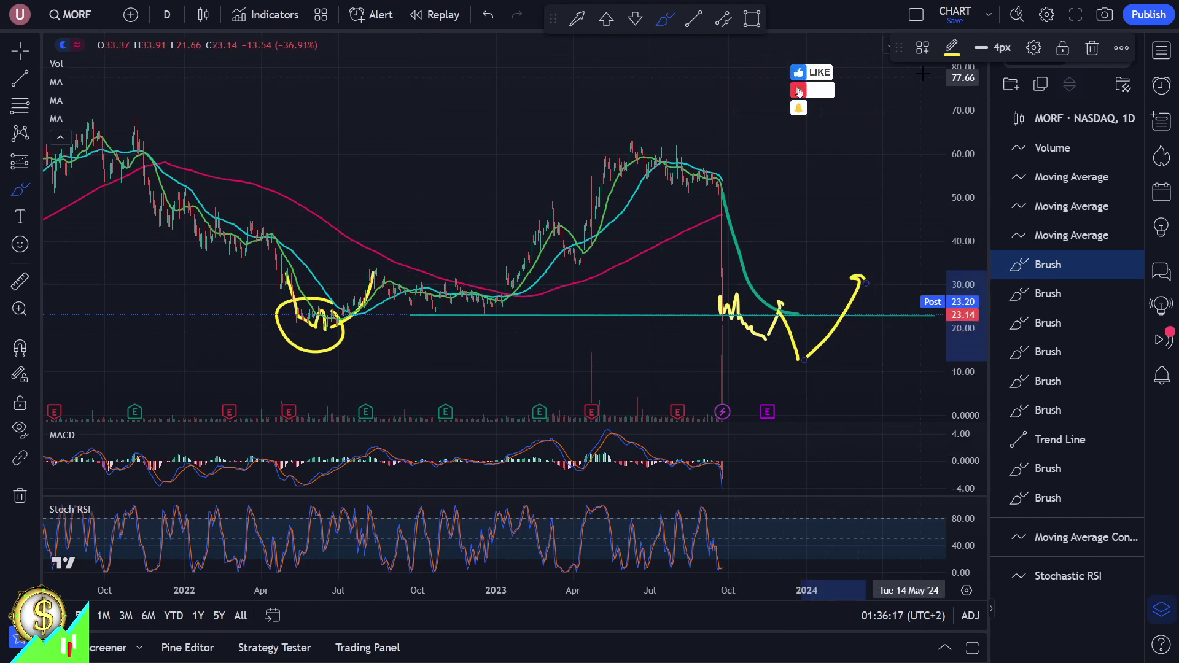
Draw a blue descending projection curve from the last candles
left_click(952, 48)
left_click(895, 114)
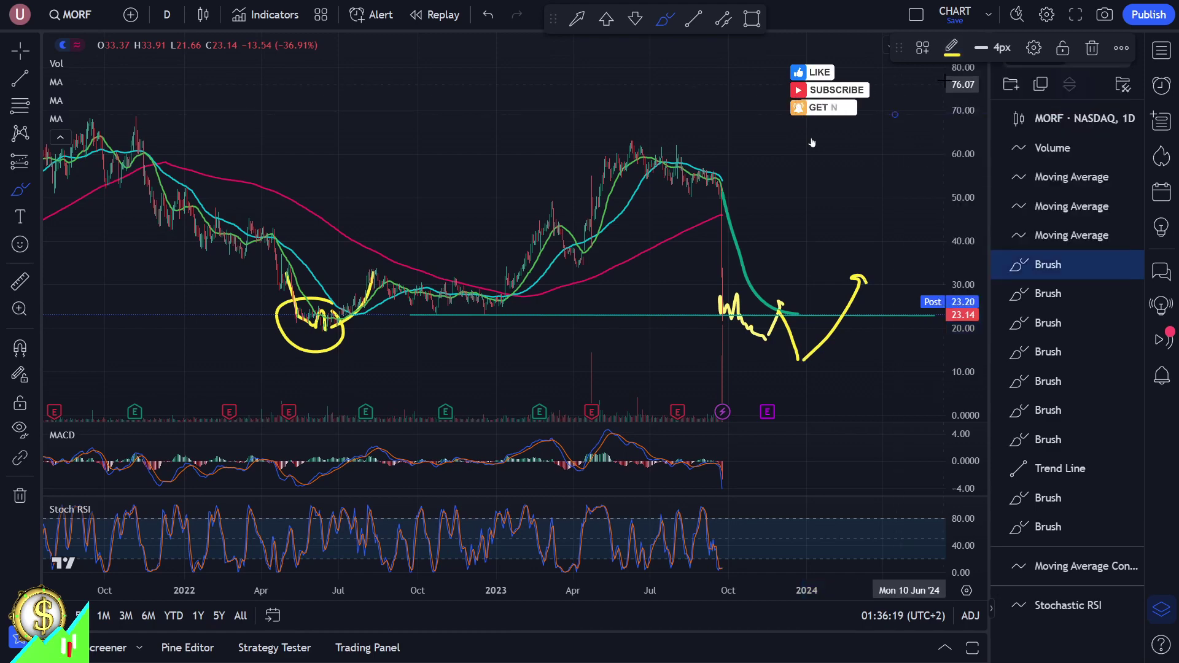
left_click(951, 48)
left_click(1057, 99)
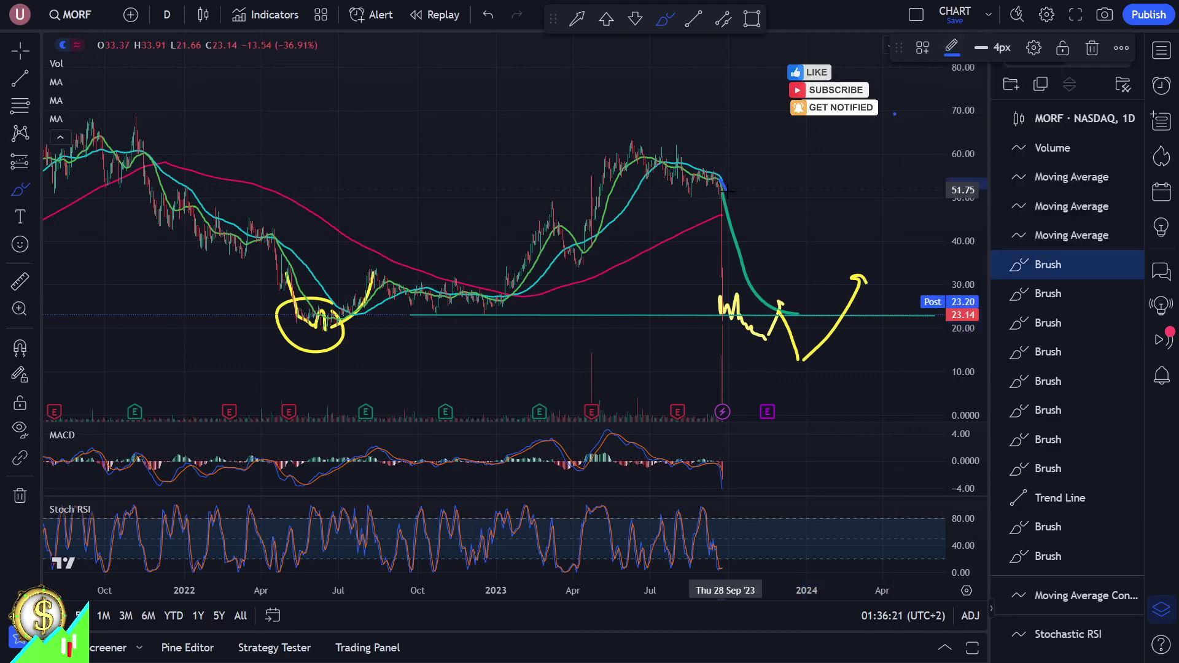
left_click_drag(727, 192, 808, 267)
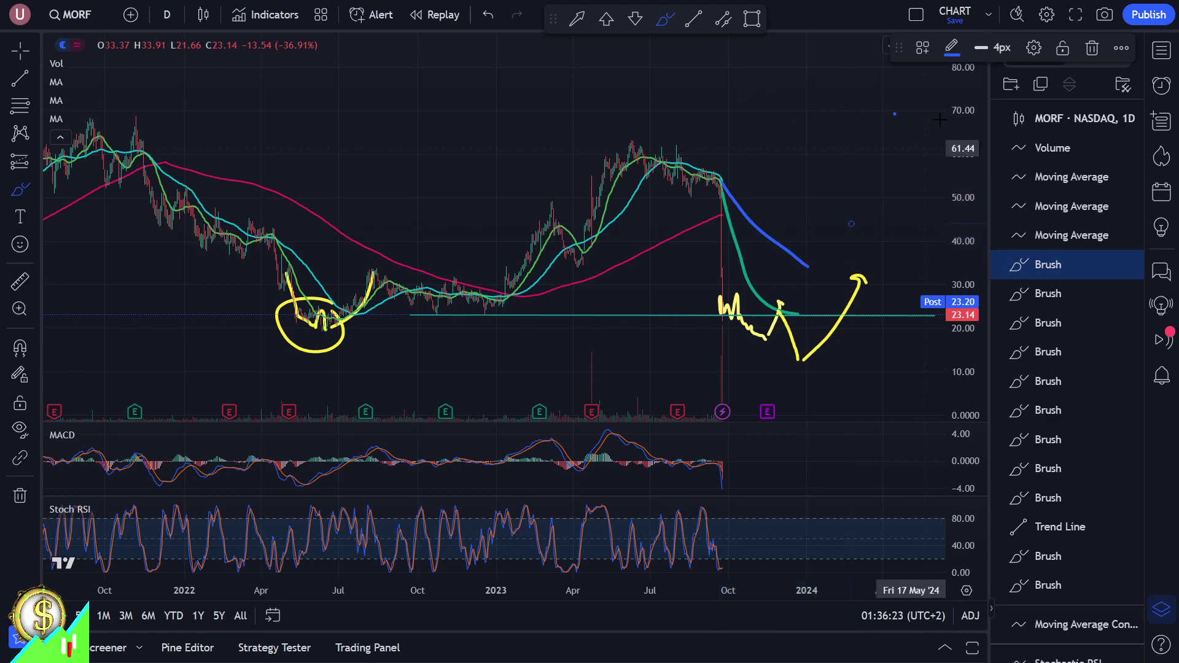
Brush a red line extending the long moving average gently upward to about 52
left_click(957, 52)
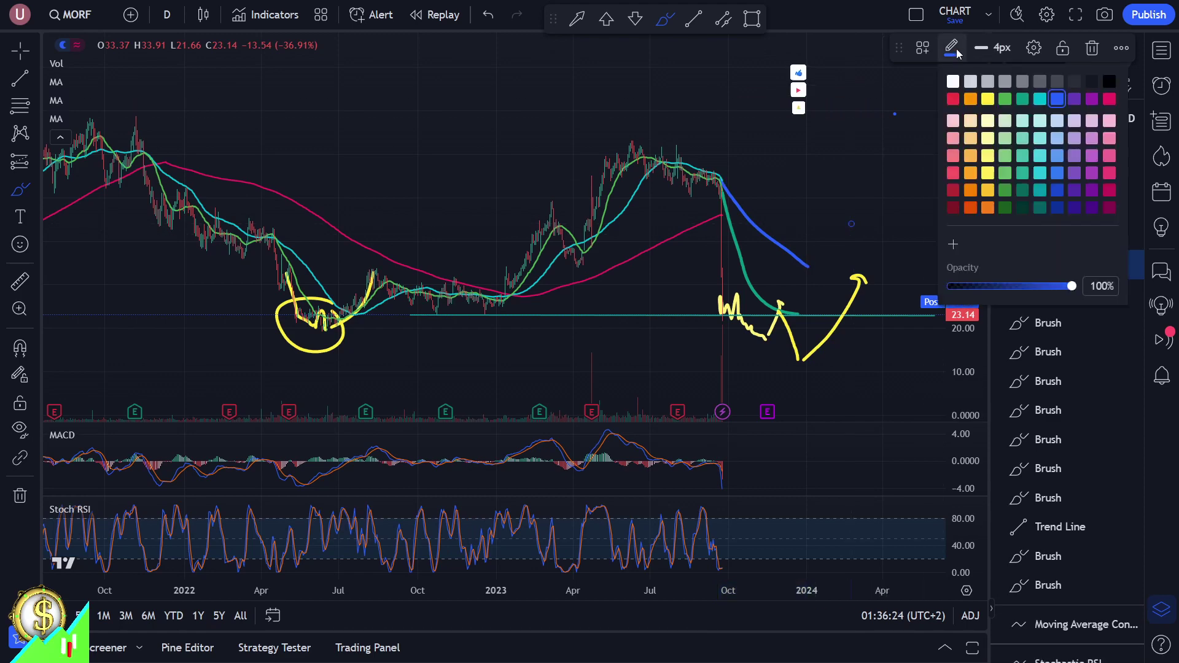
left_click(956, 103)
left_click_drag(724, 215, 868, 187)
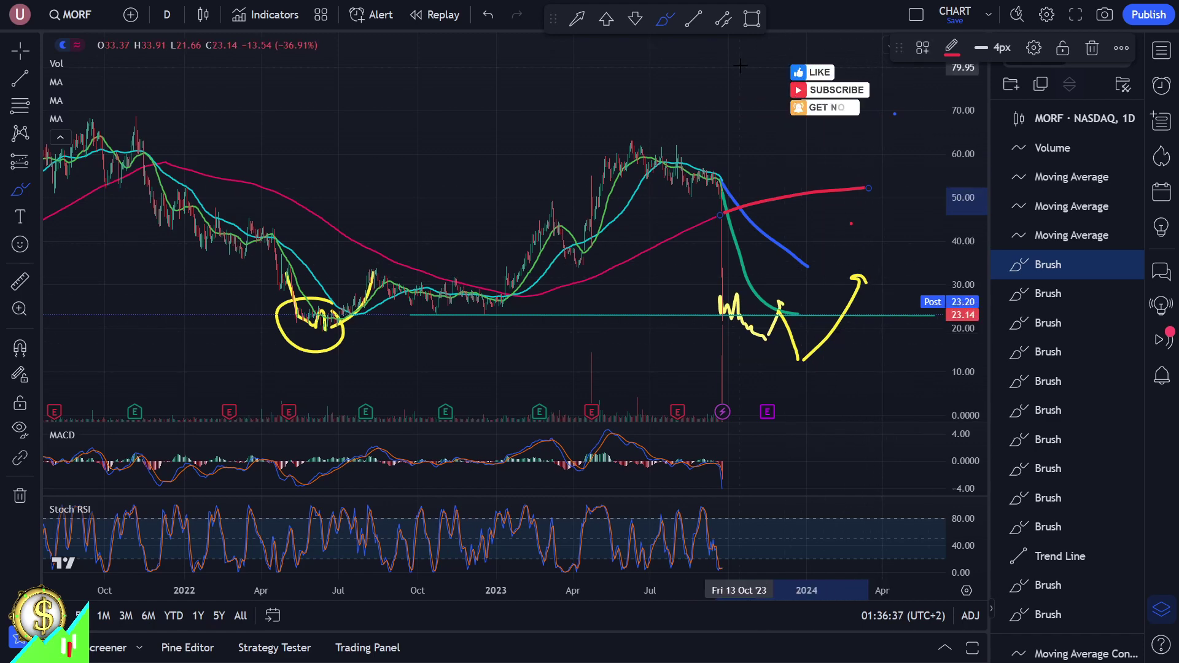
left_click(752, 19)
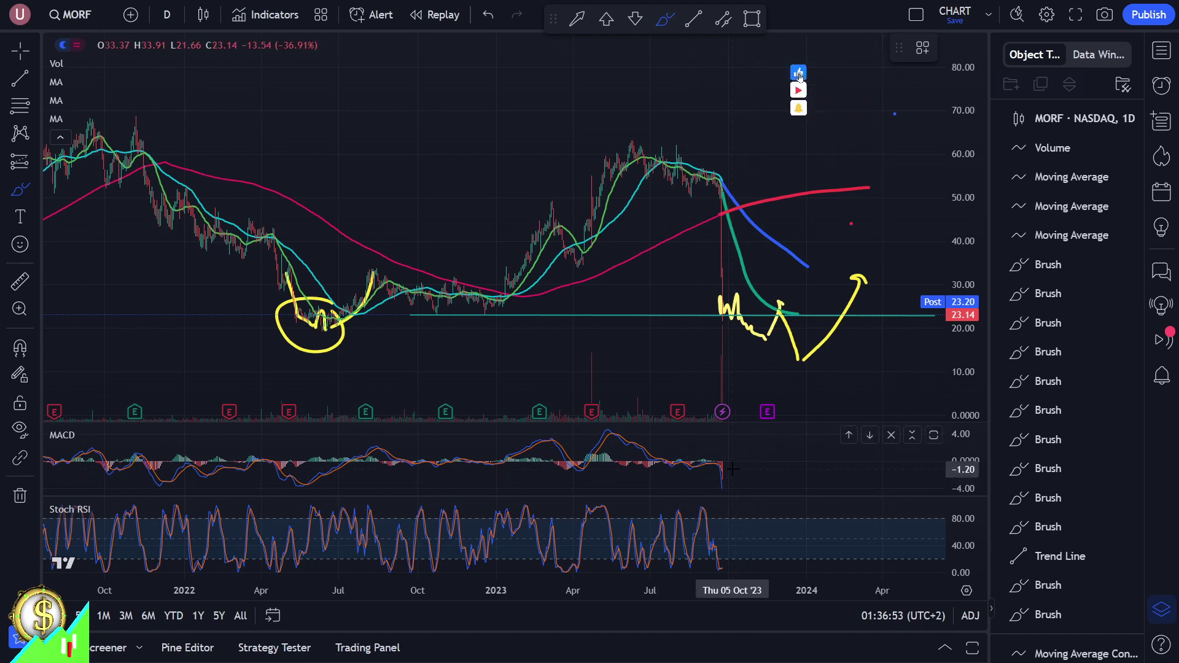
In red, extend the MACD, circle two MACD crossovers, and extend the Stoch RSI upward
left_click_drag(723, 480, 729, 476)
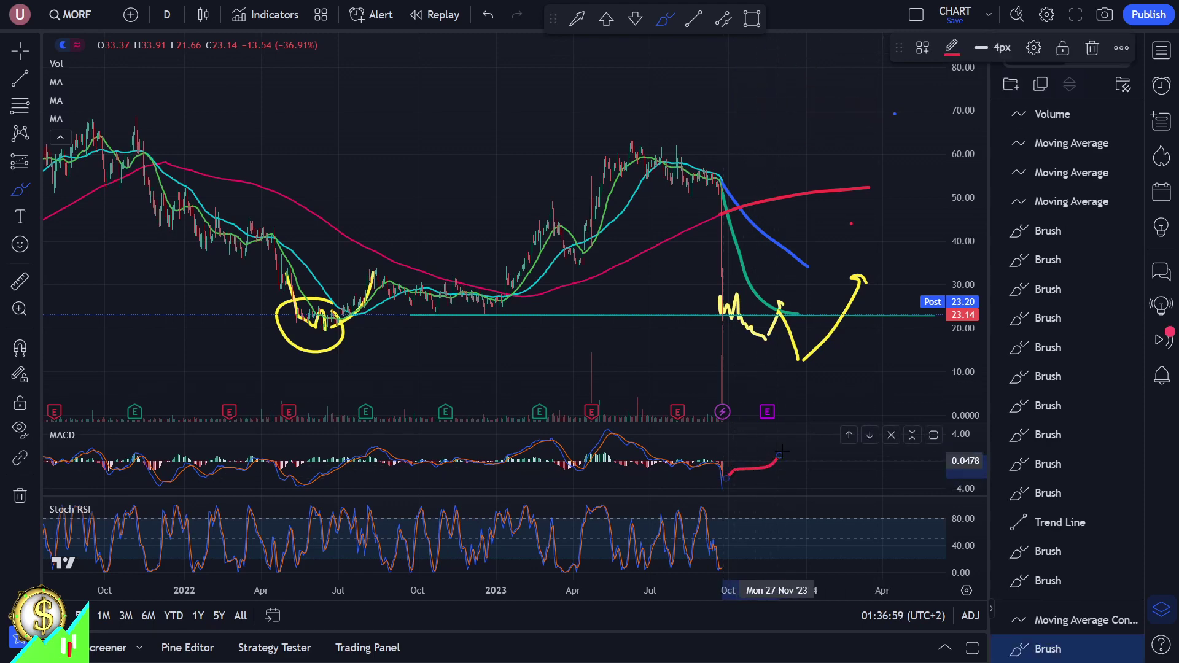
mouse_move(608, 453)
left_mouse_down()
mouse_move(539, 465)
mouse_move(630, 458)
left_mouse_up()
mouse_move(330, 455)
left_mouse_down()
mouse_move(281, 472)
mouse_move(329, 452)
left_mouse_up()
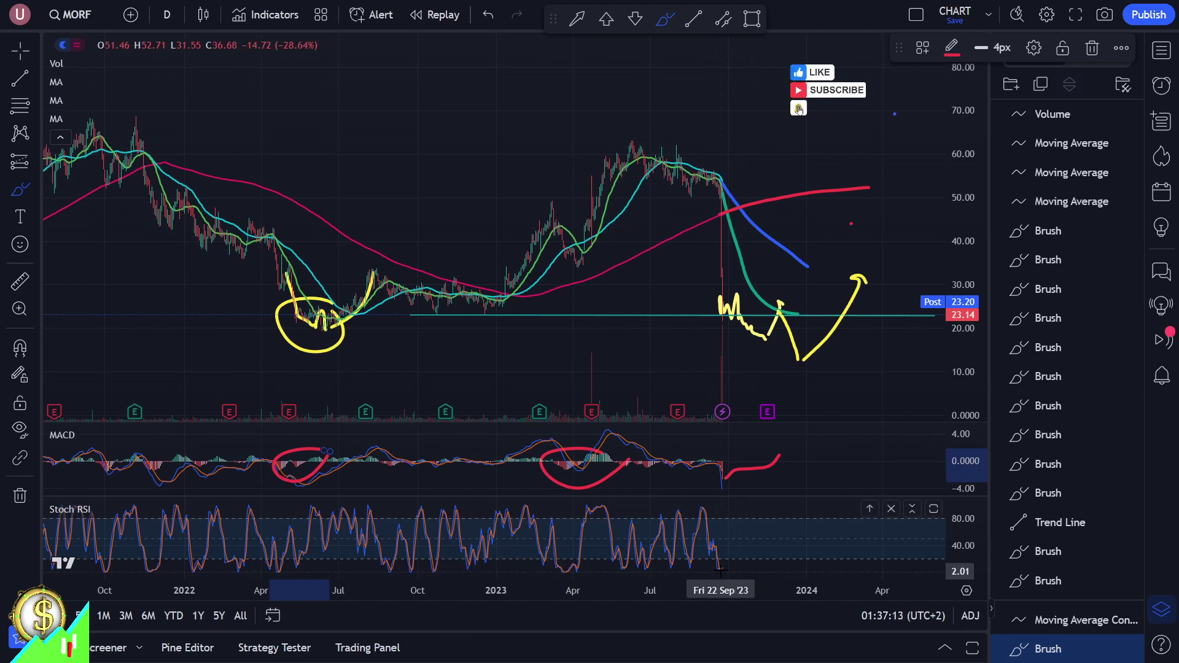
mouse_move(720, 569)
left_mouse_down()
mouse_move(732, 556)
mouse_move(799, 560)
mouse_move(808, 526)
left_mouse_up()
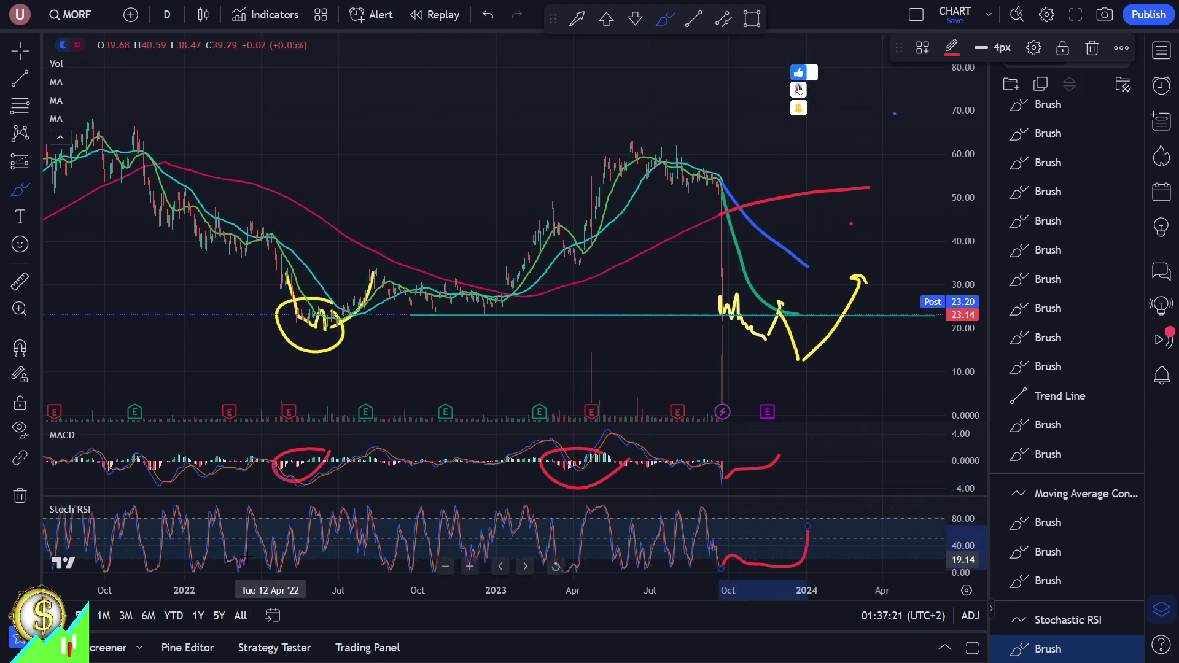